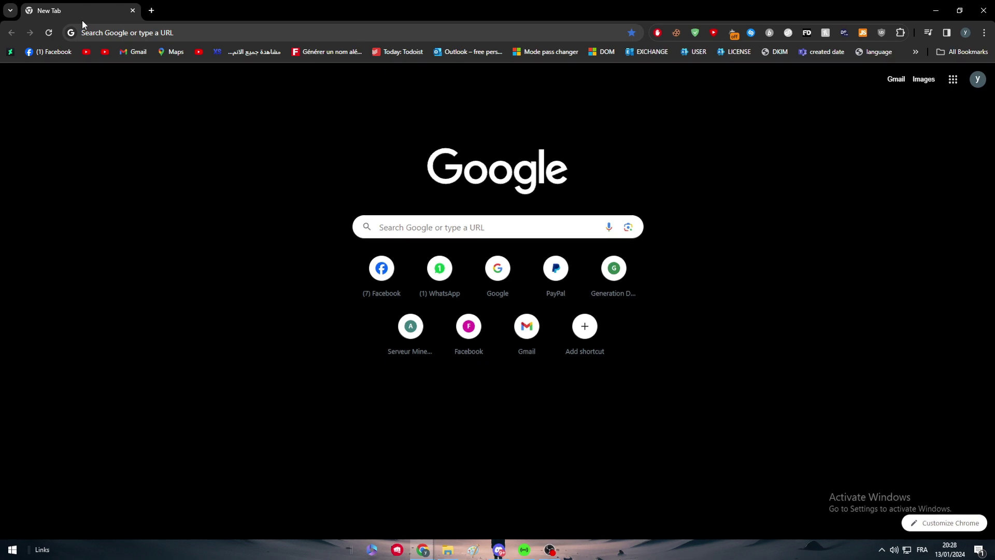
Search Google for 'gelato' and open the 'Gelato: Global Print On Demand Platform' result.
left_click(97, 32)
type("gelato")
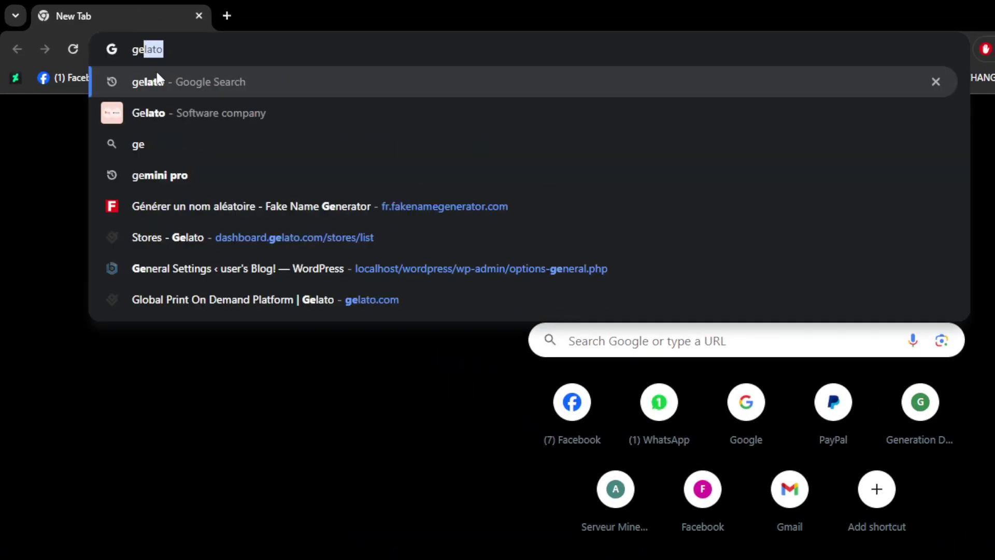
key("Return")
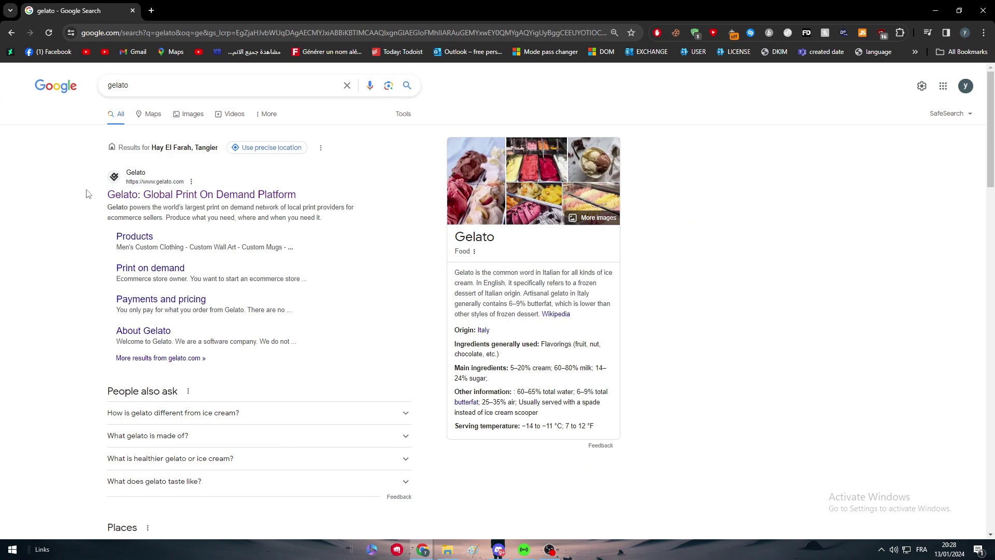
left_click(174, 192)
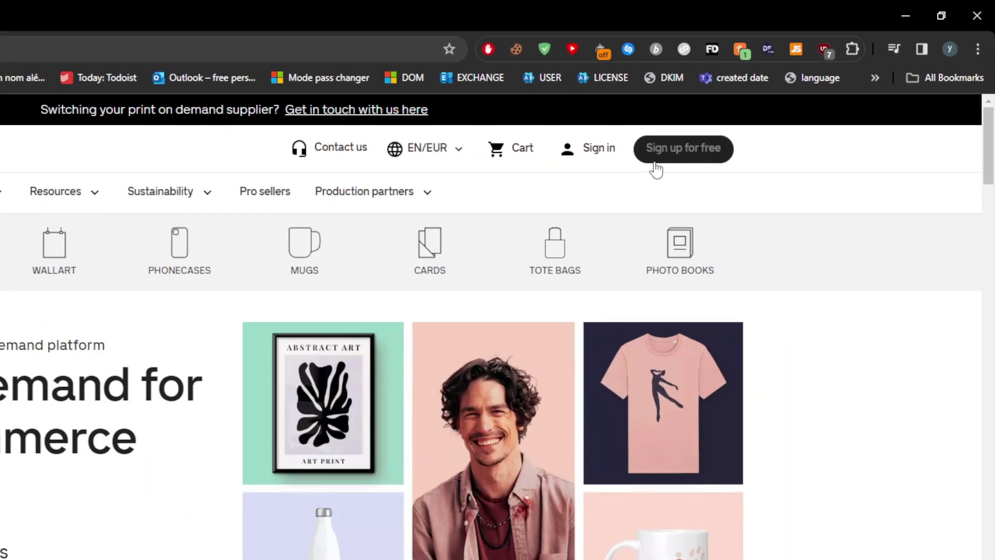
Sign in to Gelato, open Stores, view the PrentUrDesieres store, and return to the Stores list.
left_click(605, 157)
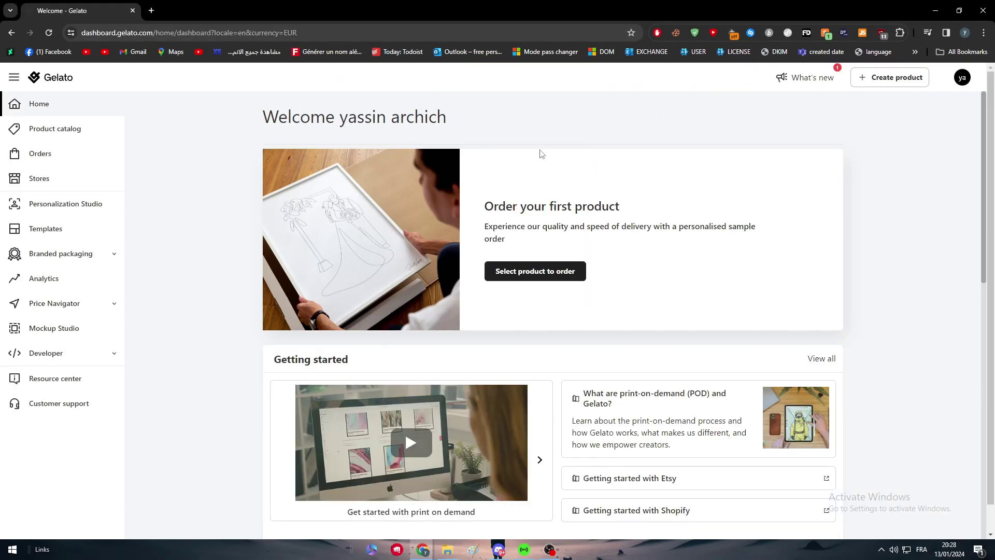
scroll(570, 218, "down", 1)
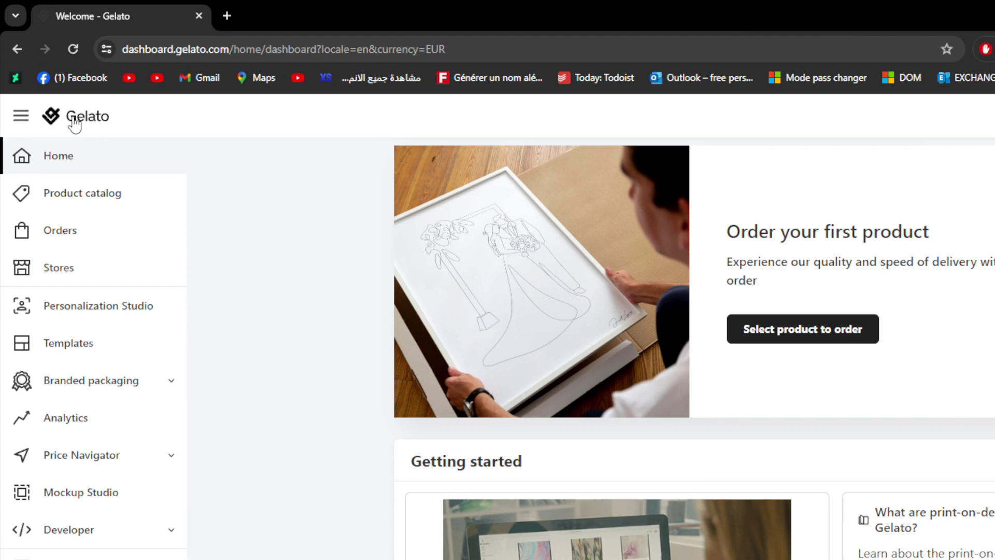
left_click(50, 284)
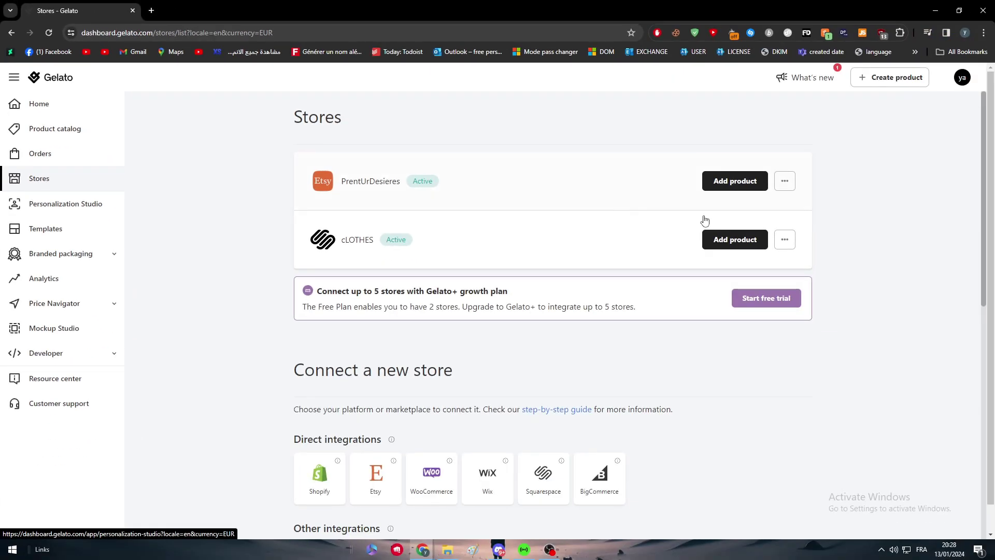
left_click(799, 182)
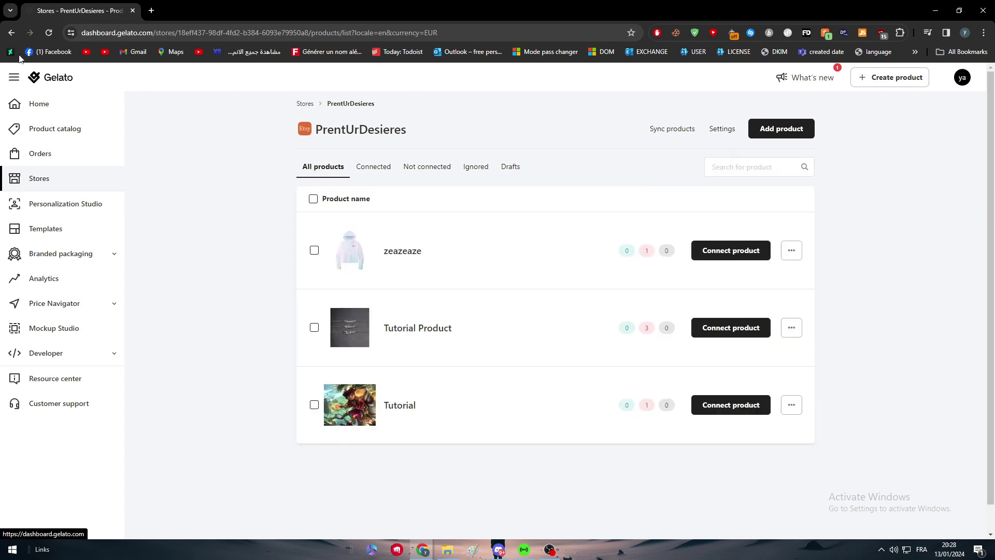
left_click(303, 104)
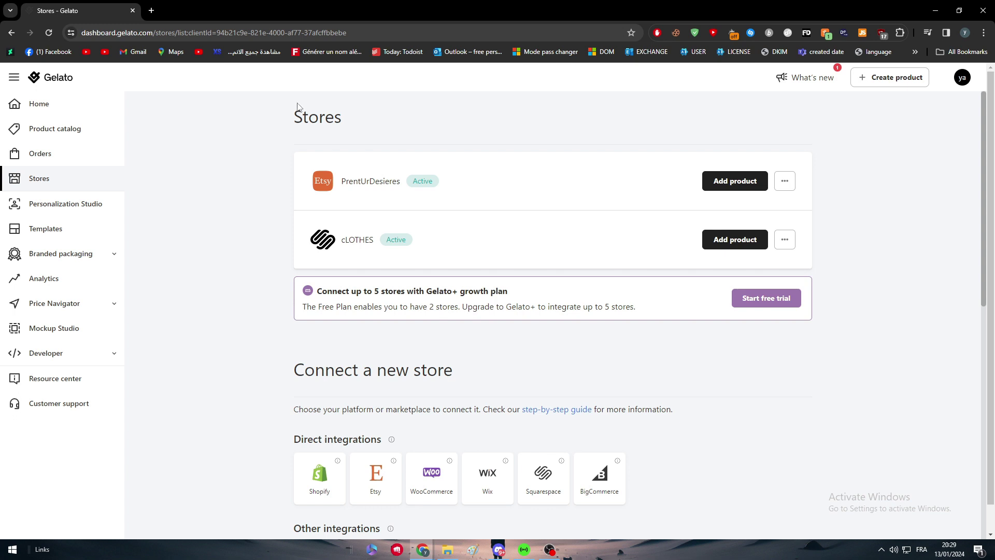
Delete the PrentUrDesieres Etsy store from its store details, confirming with its pasted name.
left_click(784, 183)
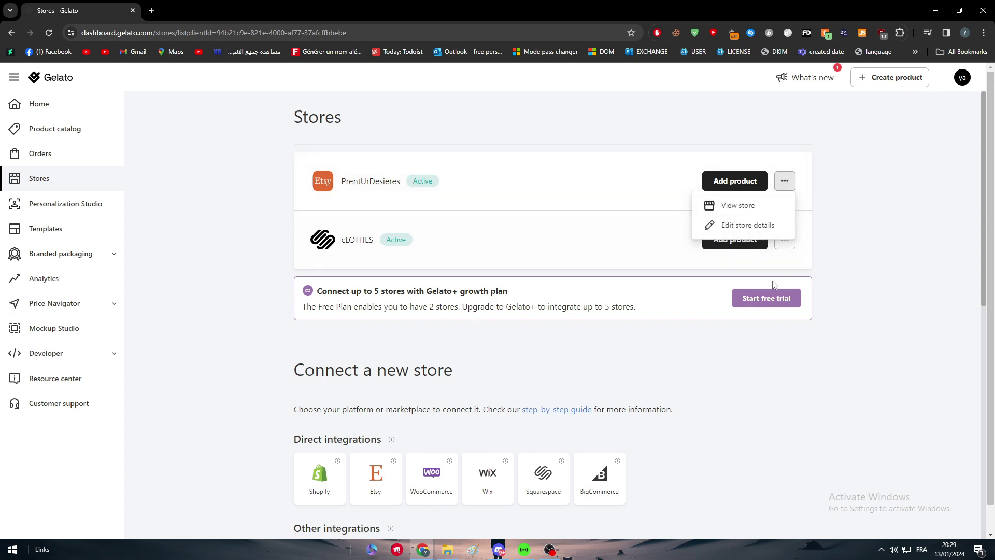
left_click(755, 226)
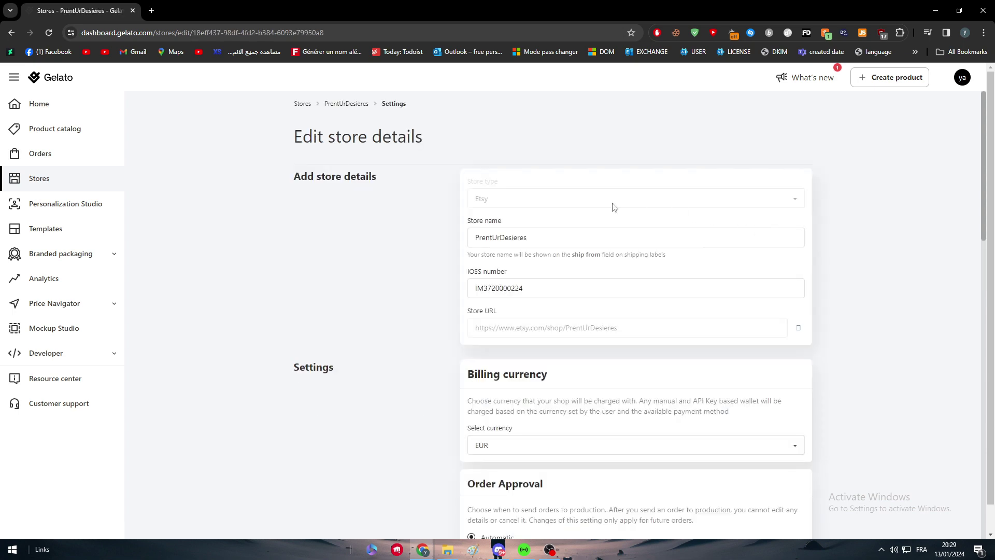
scroll(347, 228, "down", 15)
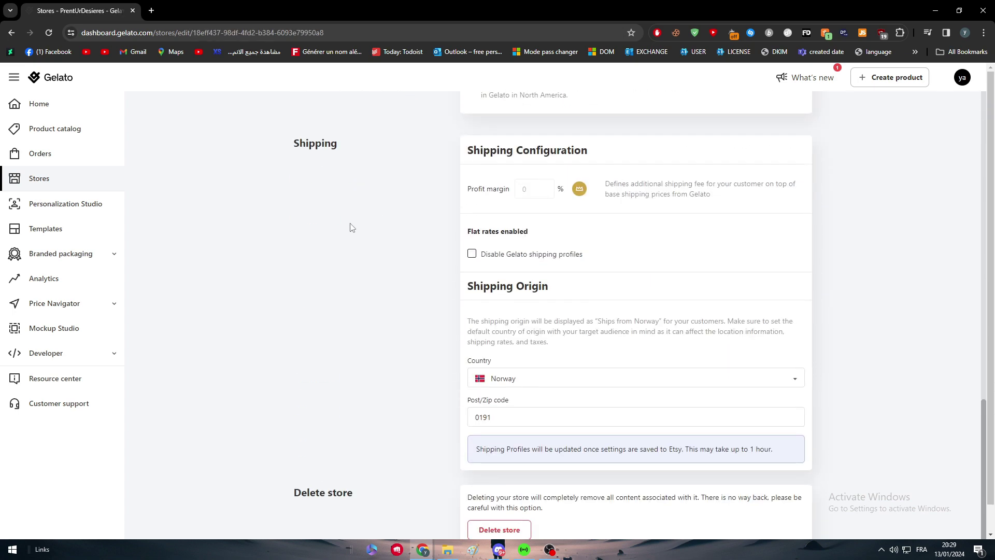
scroll(351, 227, "down", 1)
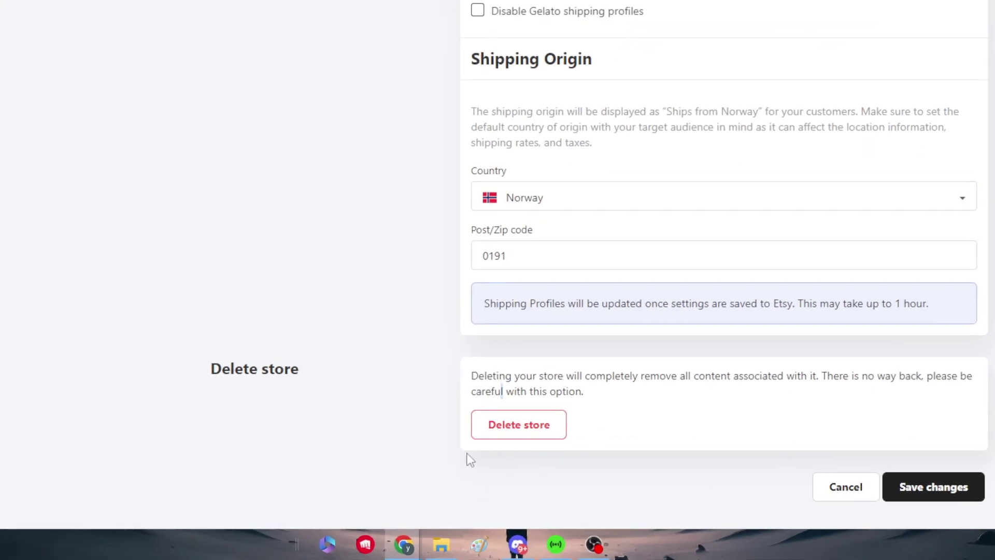
left_click(487, 476)
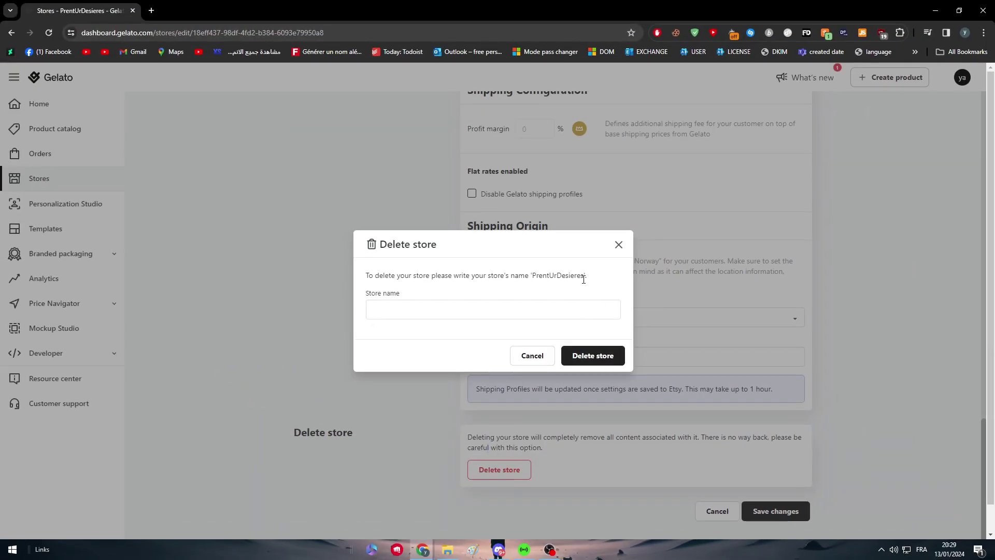
left_click_drag(584, 280, 543, 279)
left_click(544, 310)
type("PrentUrDesieres")
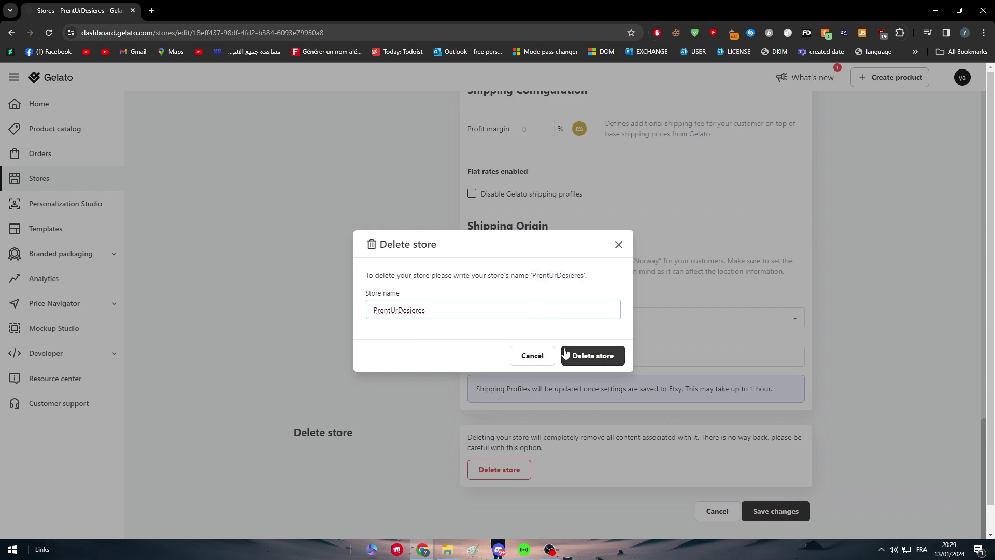
left_click(565, 354)
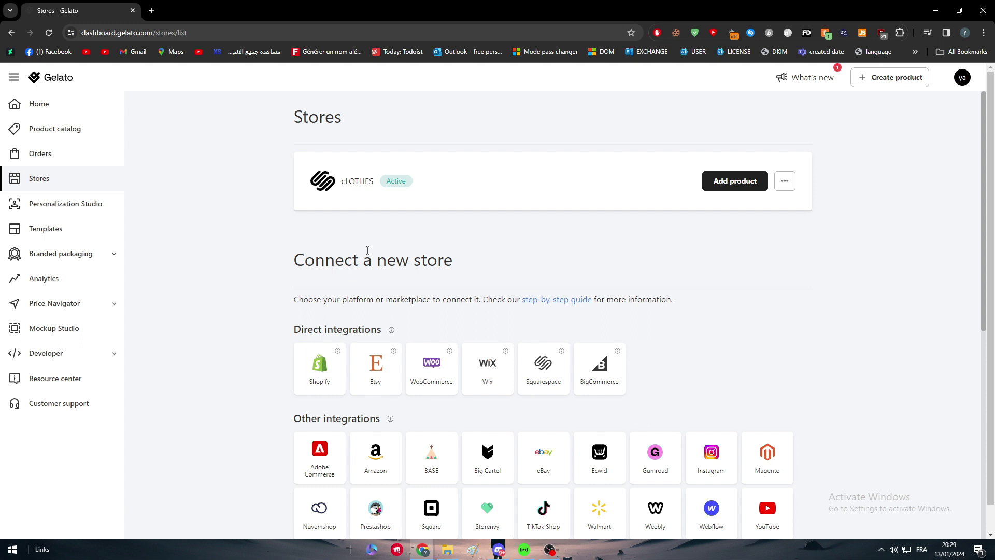
Choose the Wix card under Direct integrations on the Connect a new store page.
scroll(370, 269, "down", 3)
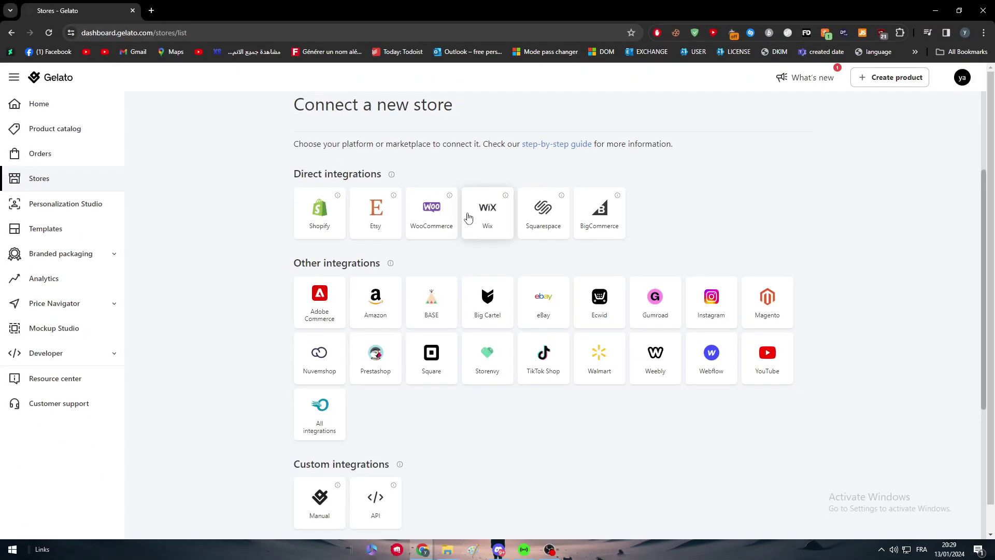
left_click(708, 313)
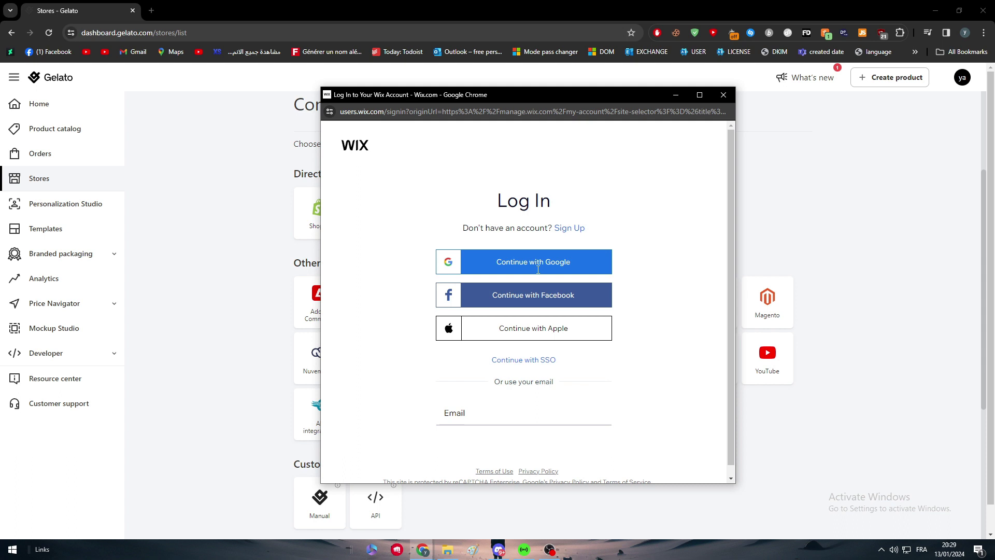
Log in to Wix with a Google account and agree to add Gelato to the TitanLTD site.
left_click(465, 266)
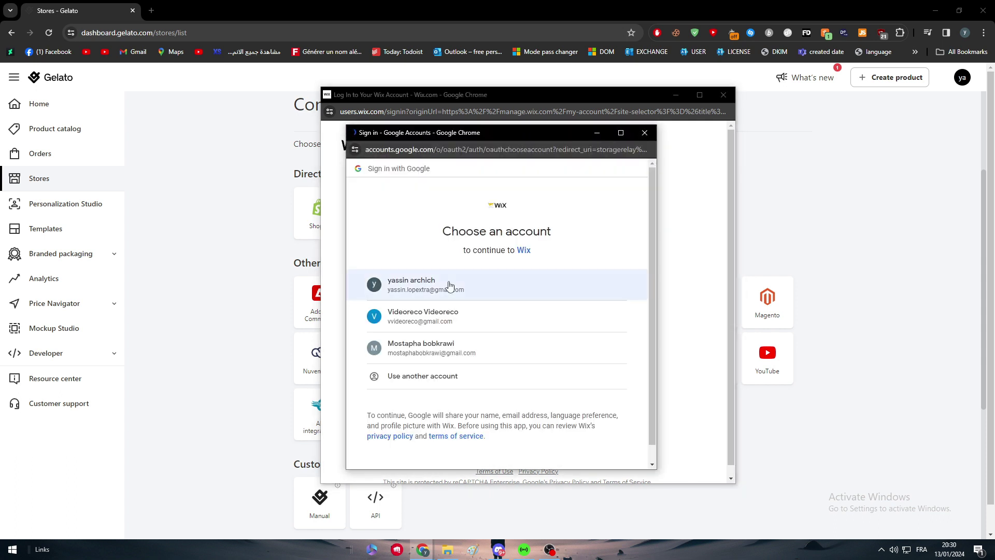
left_click(468, 283)
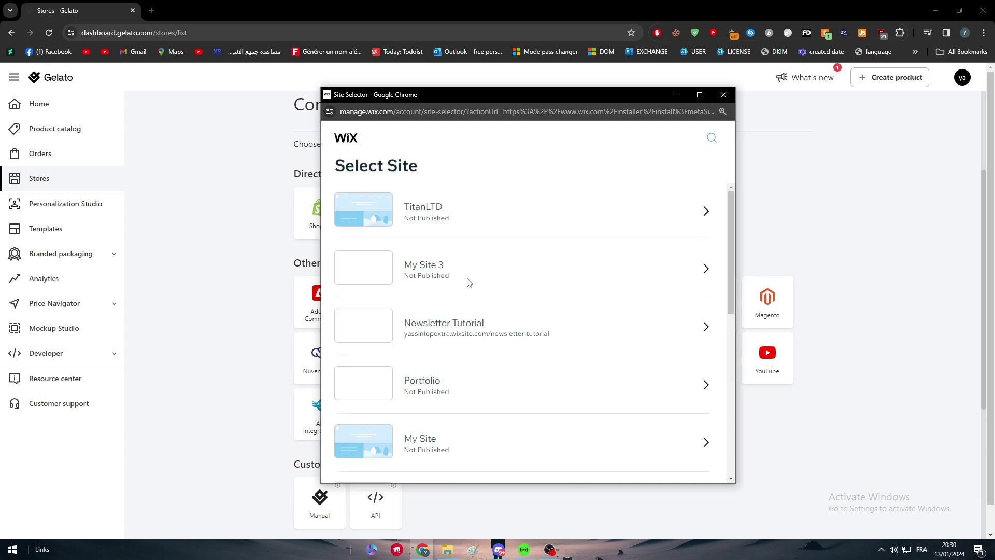
left_click(577, 229)
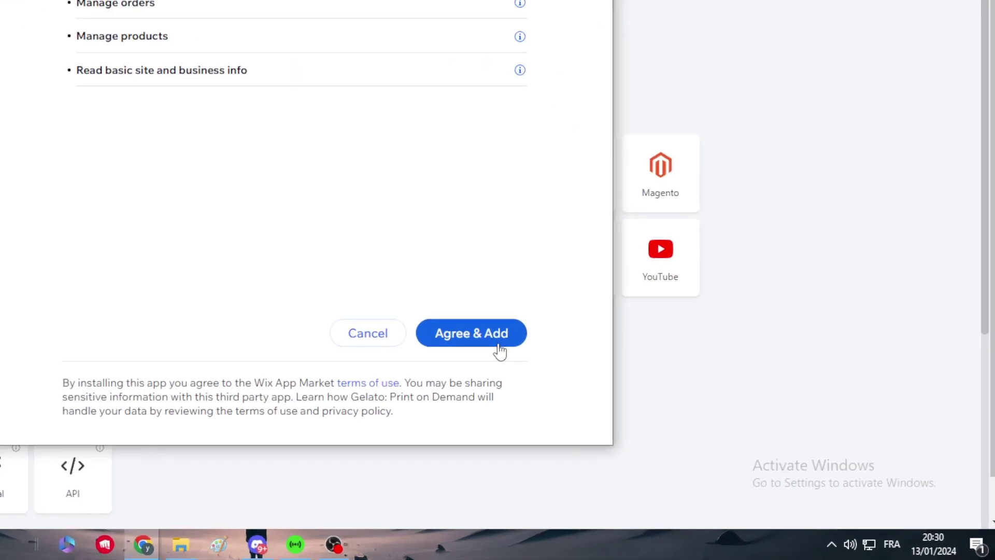
left_click(659, 418)
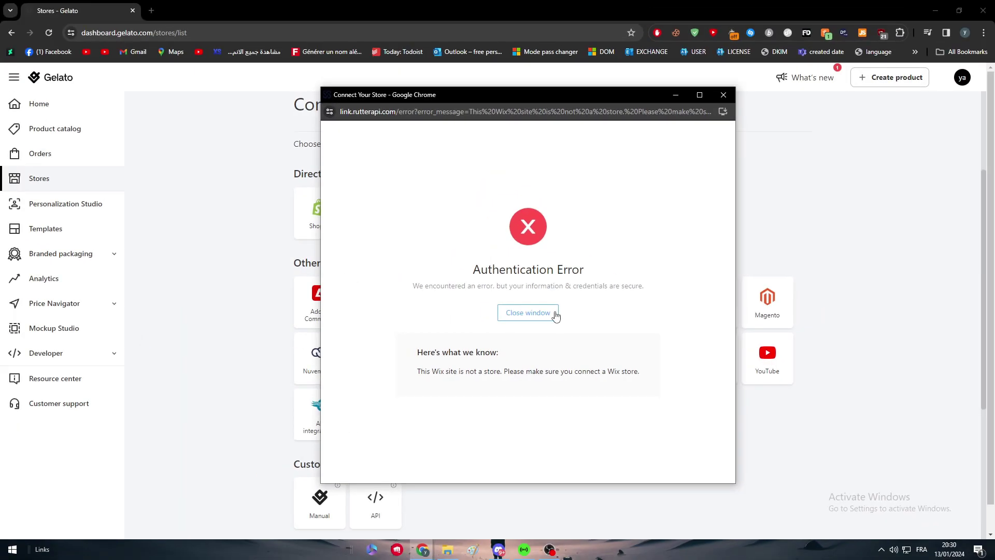
Dismiss the authentication error and move the TitanLTD site to trash on wix.com.
left_click(555, 315)
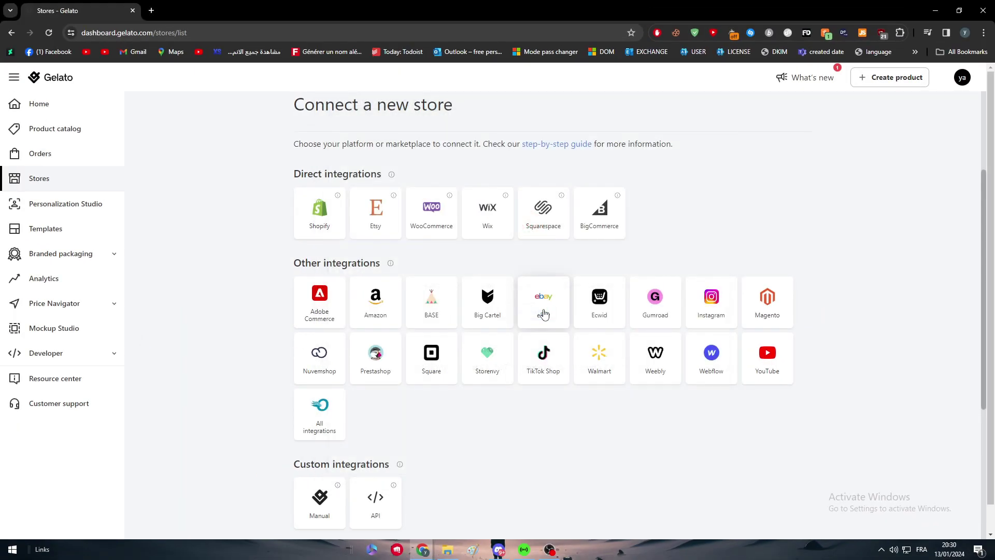
left_click(154, 11)
type("wix.com")
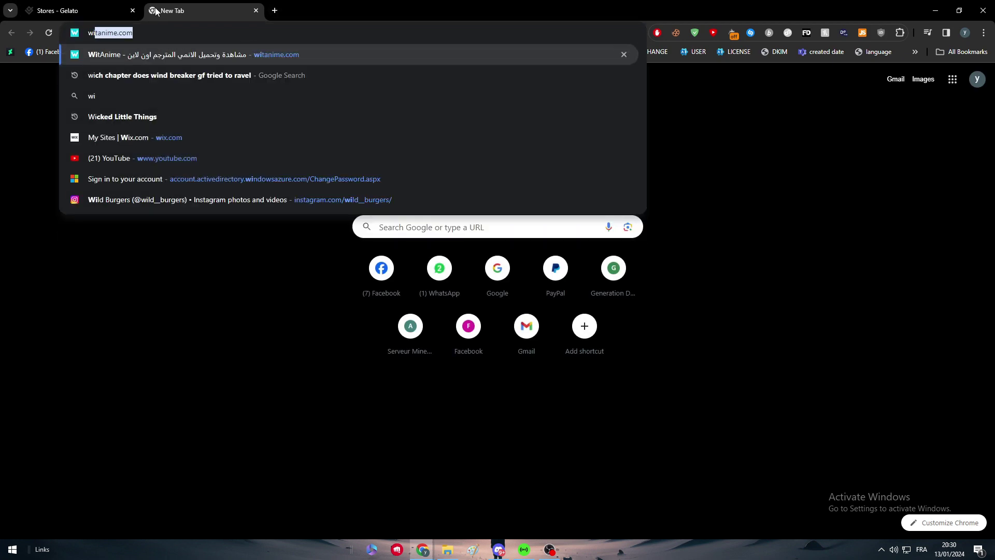
key("Return")
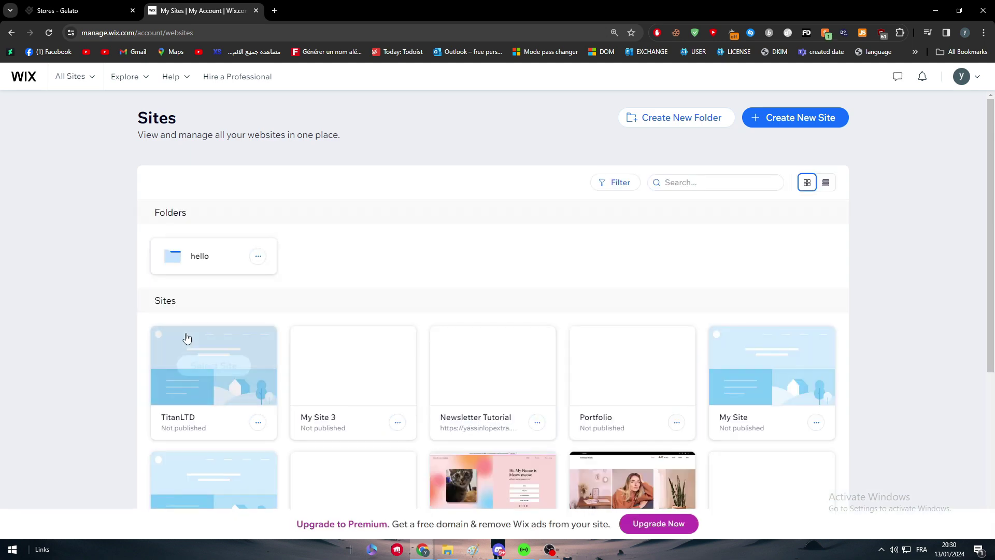
scroll(189, 339, "down", 1)
left_click(258, 320)
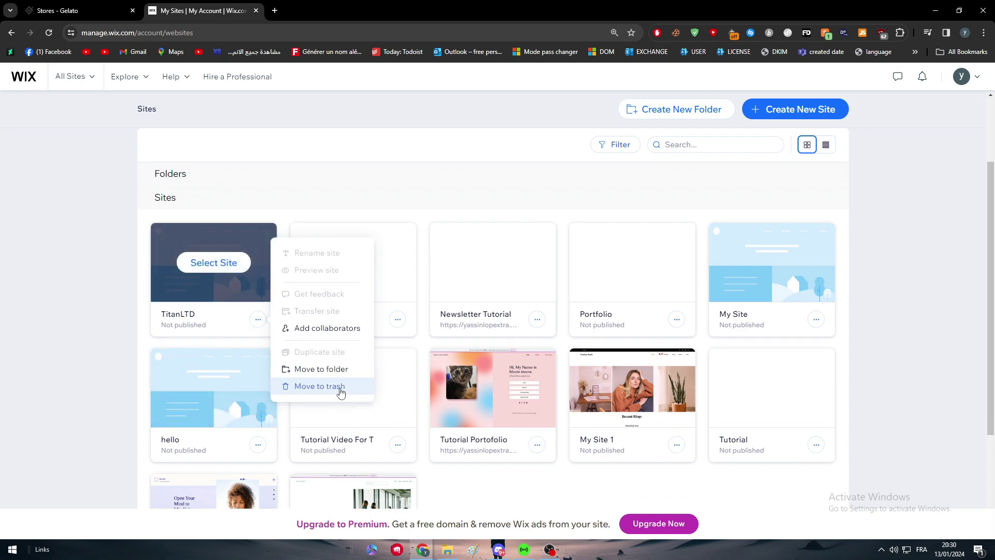
left_click(320, 386)
left_click(599, 366)
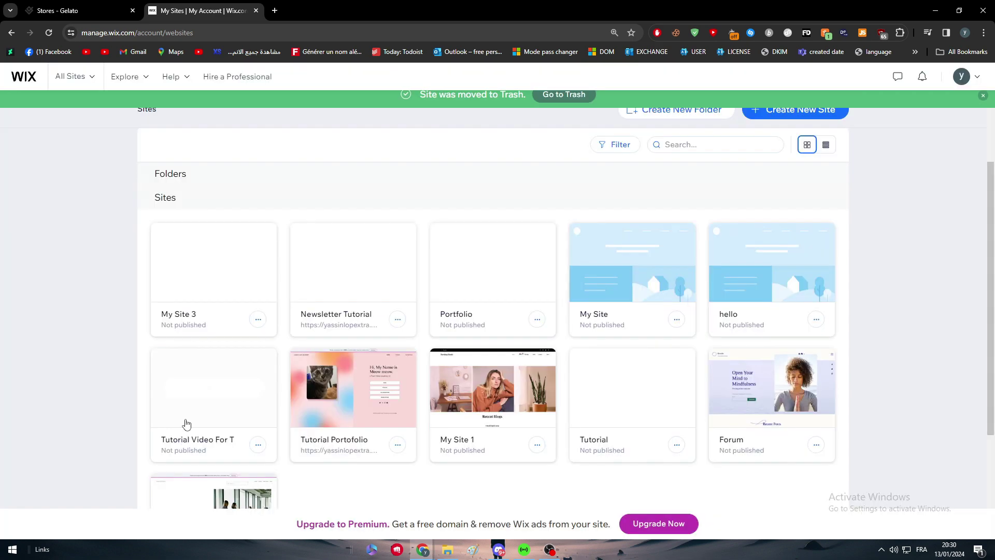
Check the remaining Wix sites' options, then restart the Wix connection from Gelato's stores page.
scroll(218, 394, "down", 2)
left_click(257, 468)
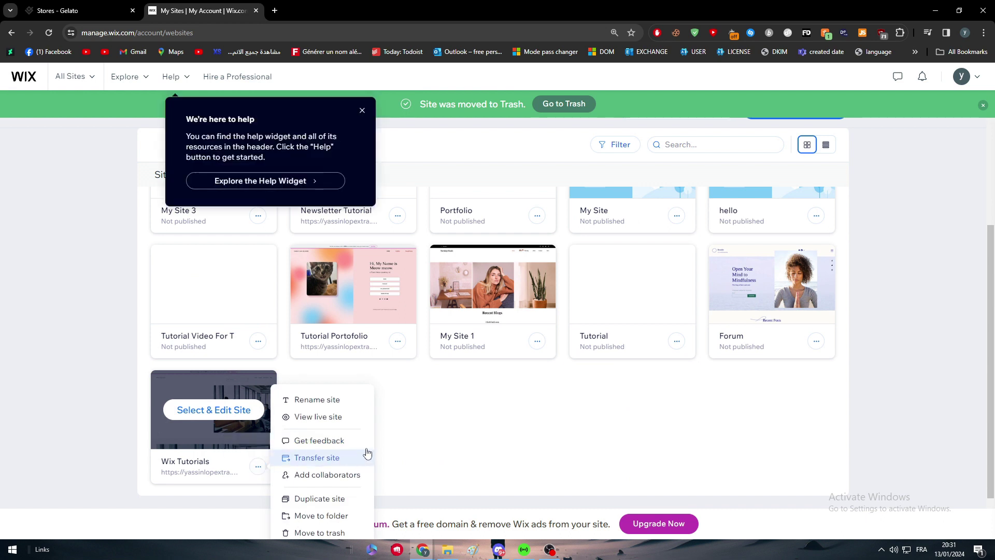
left_click(258, 341)
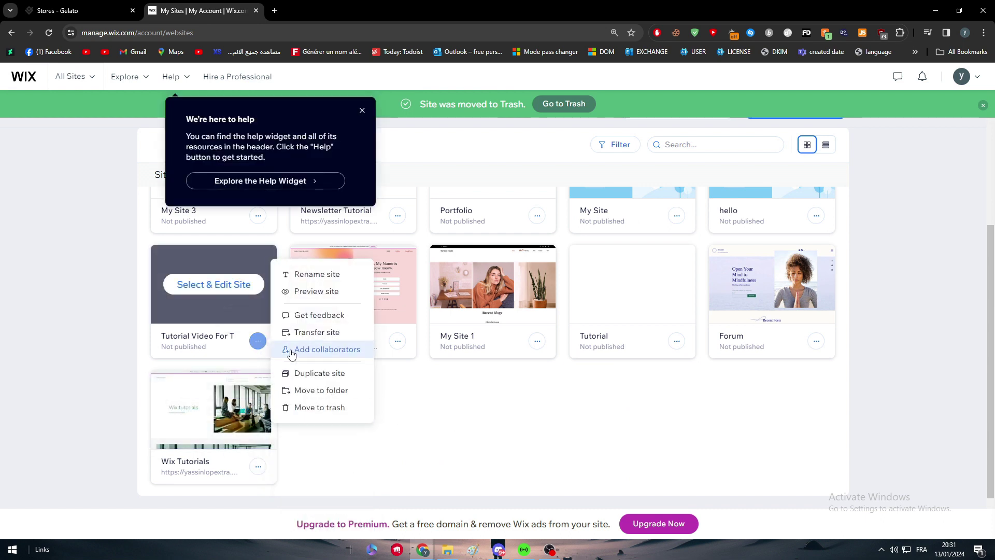
left_click(455, 419)
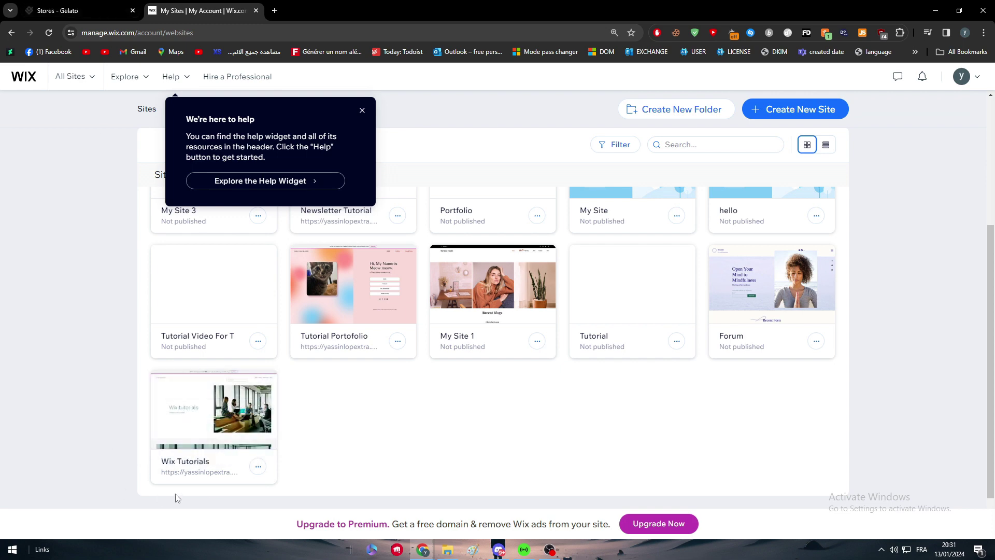
left_click(116, 7)
left_click(486, 212)
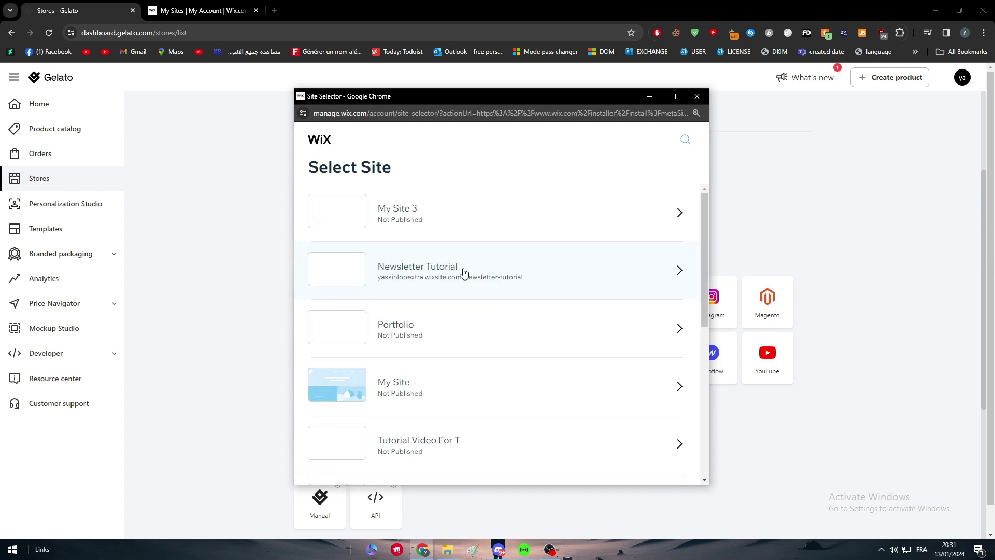
Select the Tutorial Portofolio site and agree to add Gelato with its requested permissions.
scroll(467, 275, "down", 6)
scroll(418, 285, "up", 3)
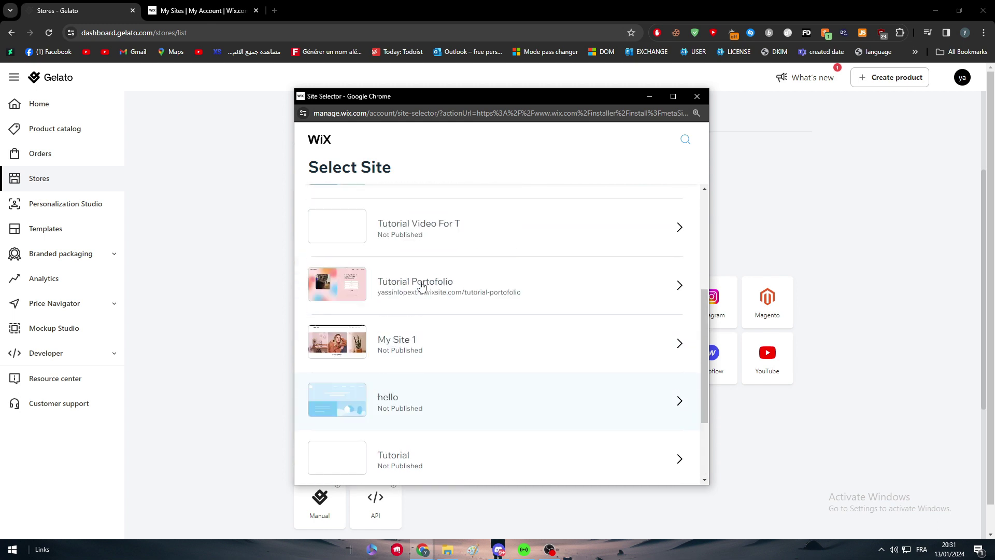
left_click(417, 326)
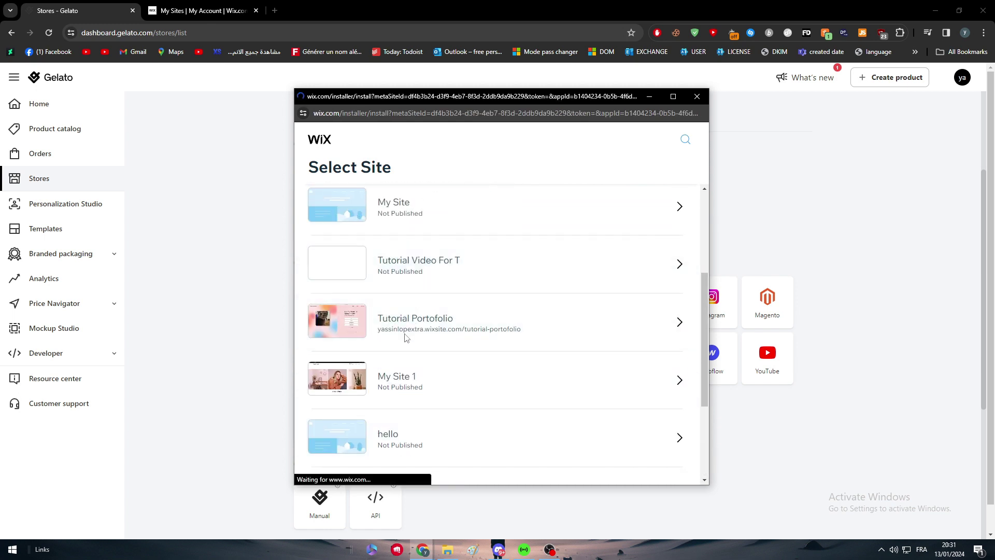
left_click(630, 412)
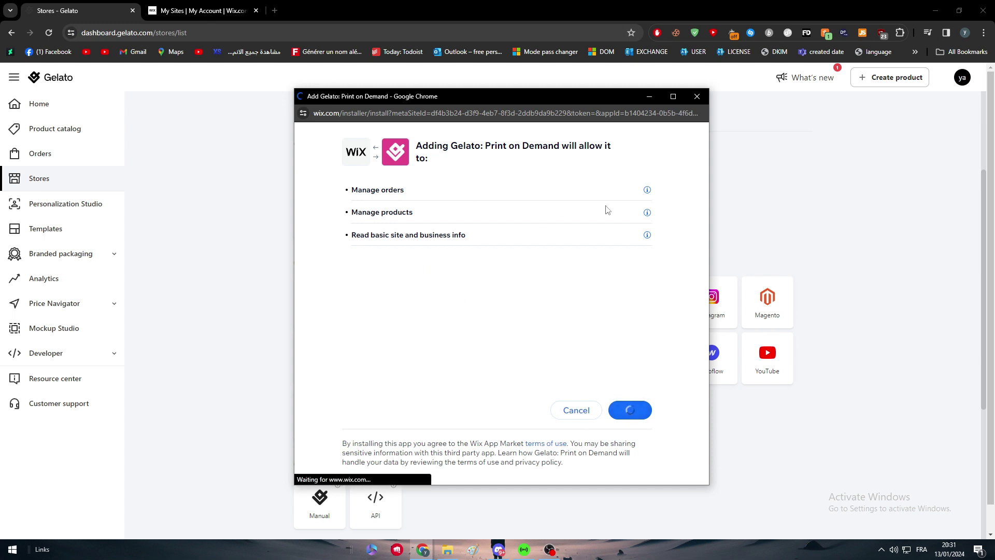
Read the Authentication Error explaining the site is not a store, then close its window.
left_click_drag(440, 280, 565, 284)
left_click(392, 286)
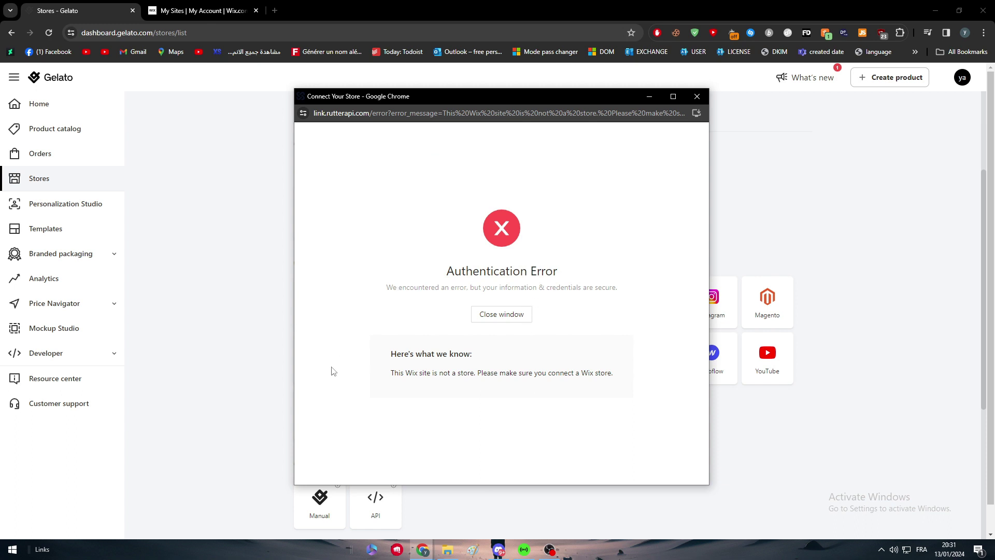
left_click_drag(390, 351, 475, 374)
left_click(435, 384)
left_click(697, 95)
Start the Wix AI setup chat and name the new site 'Store fOR ME'.
left_click(227, 12)
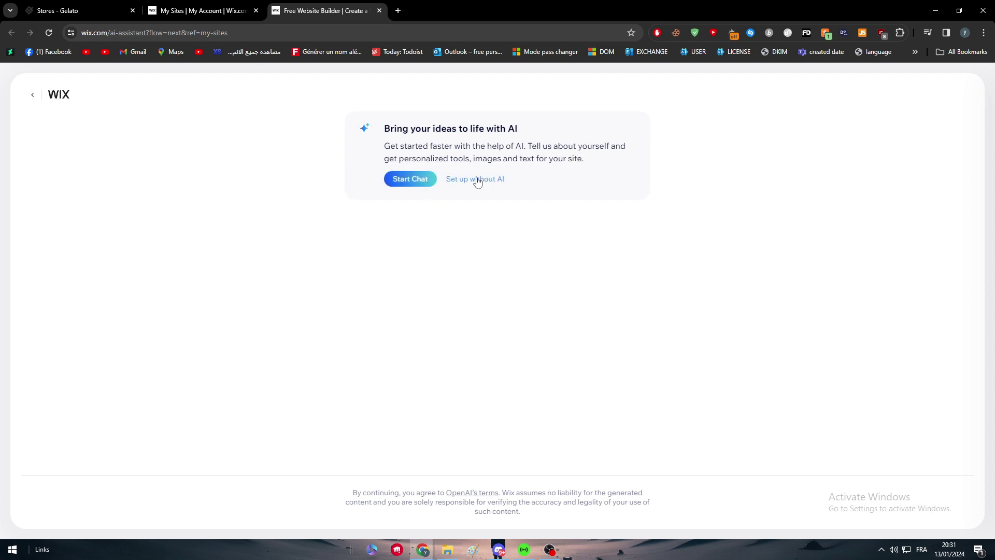
left_click(410, 180)
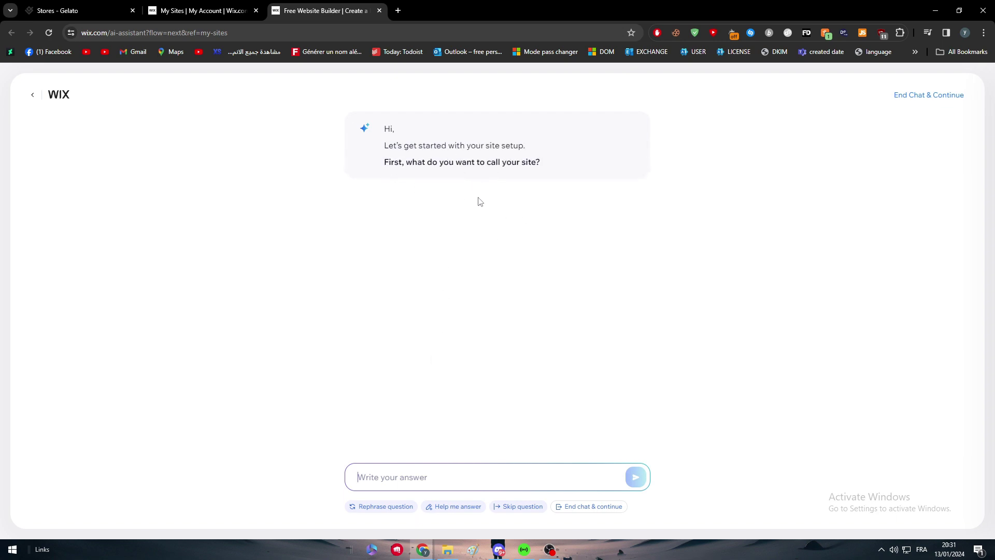
type("Store fO")
key("BackSpace")
key("BackSpace")
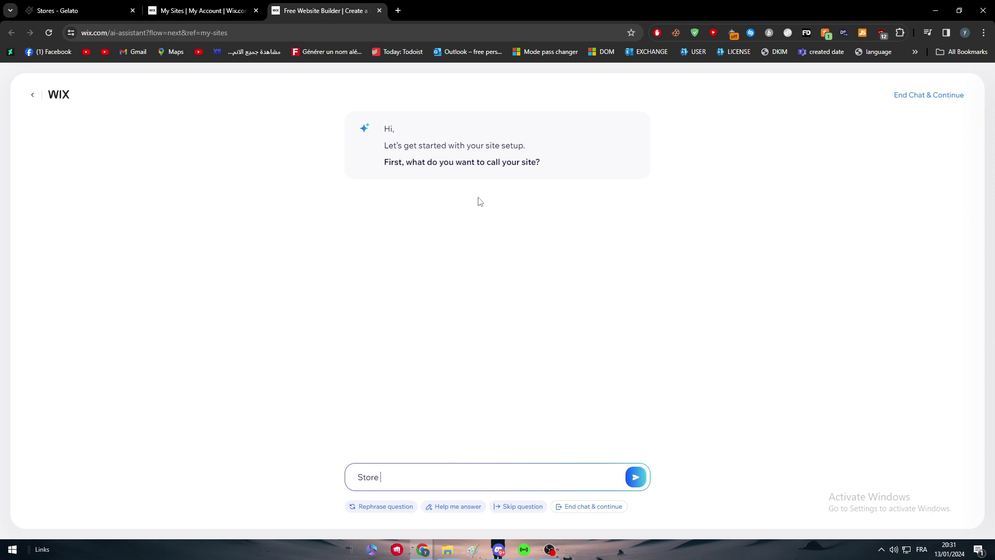
type("fOR ME")
key("Return")
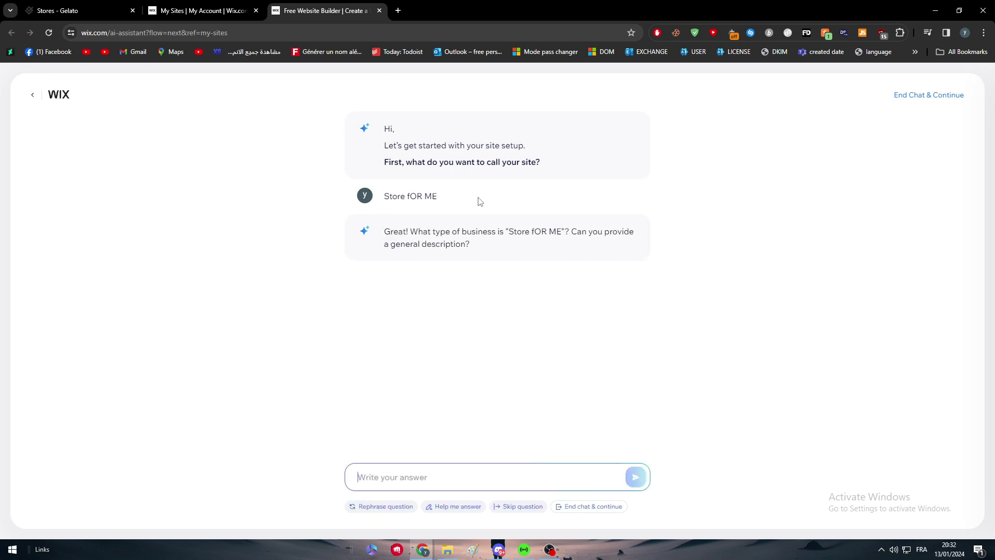
Describe the site as 'its a store for print on demand' selling 'all type of clothes and others'.
type("its a ")
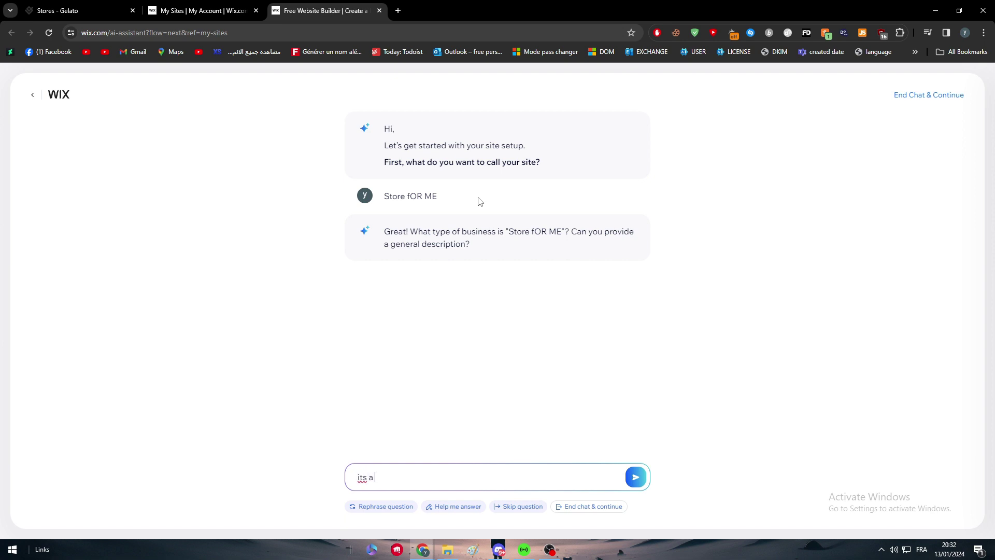
type("store for")
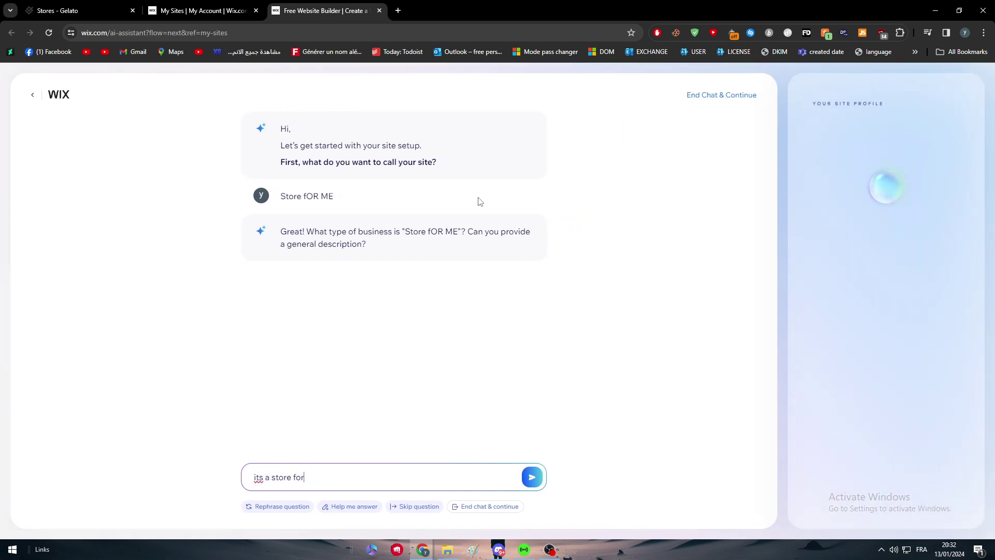
type(" print on demand")
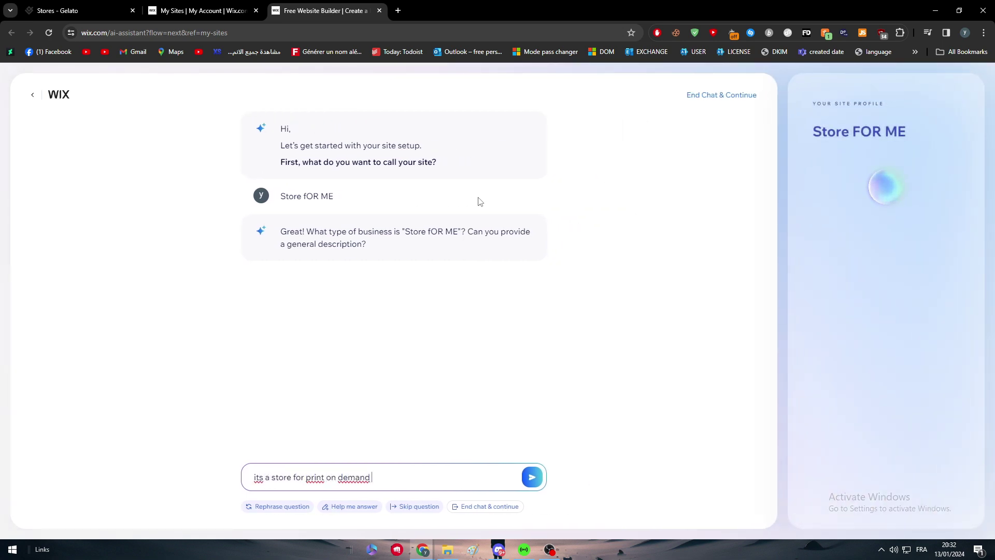
key("Return")
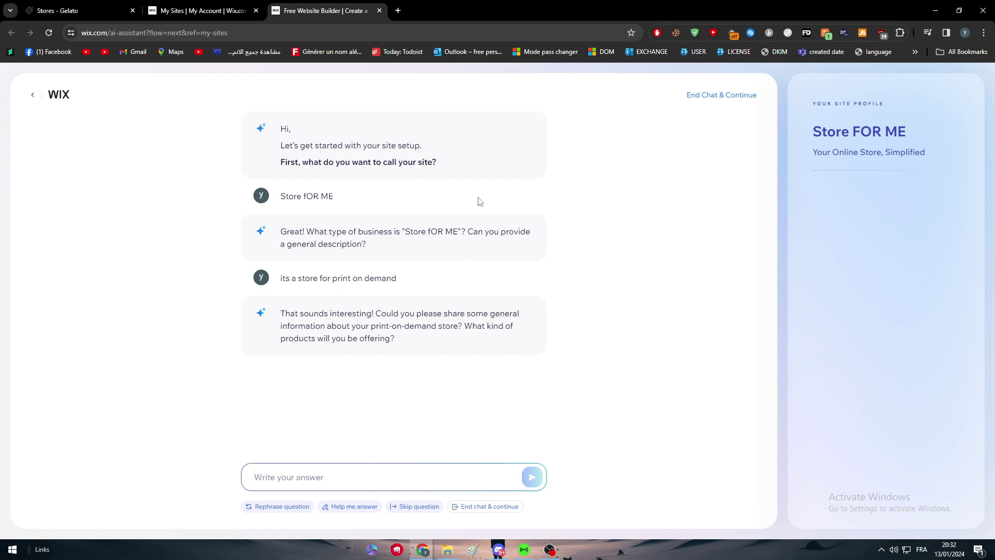
type("all type")
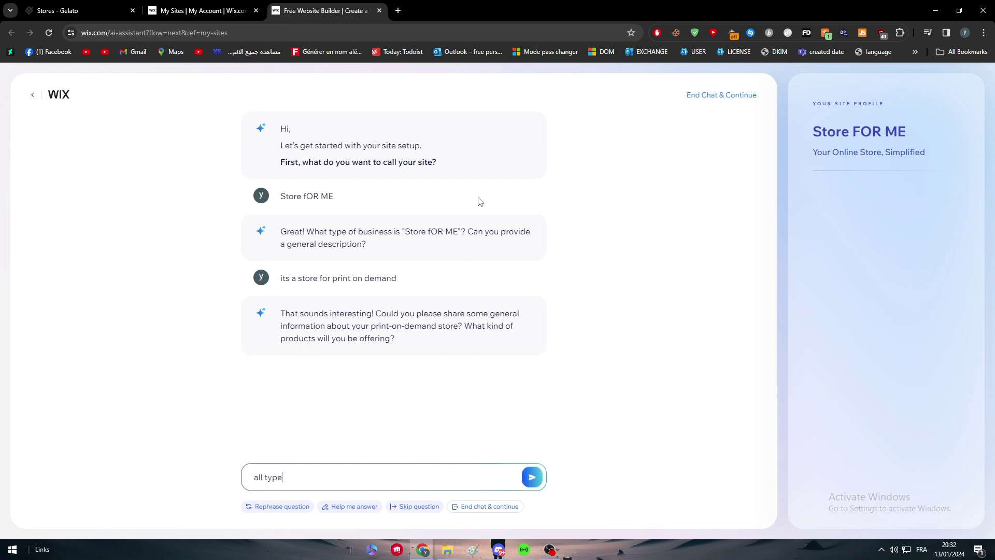
type(" of clothes and others")
Send the products answer, reply 'no just create it asap', and open the new site's dashboard.
key("Return")
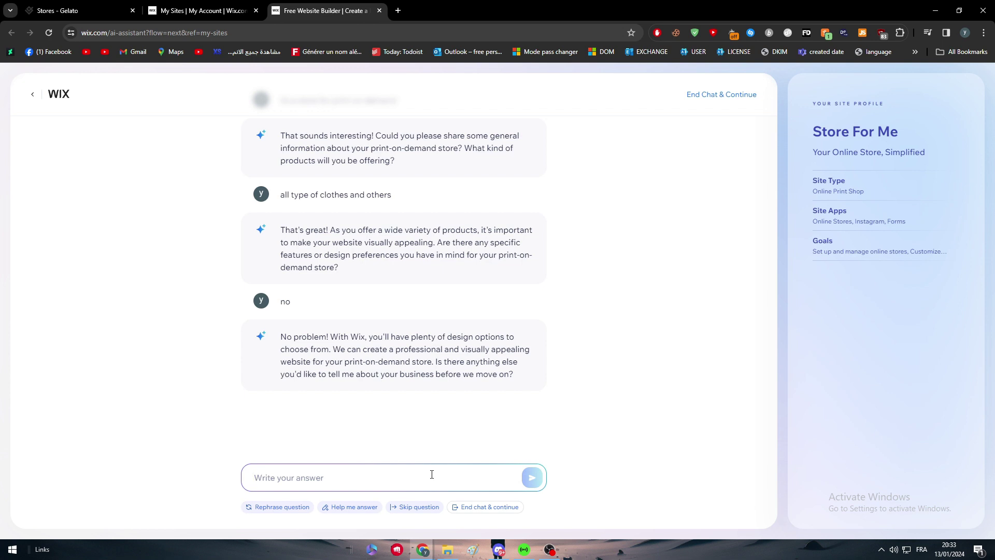
type("no just c")
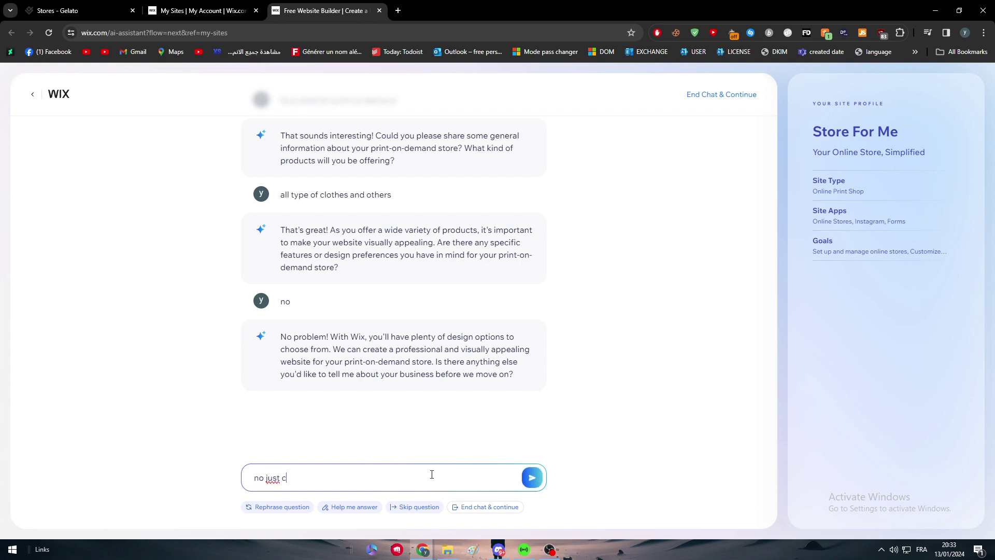
type("reate it asap")
key("Return")
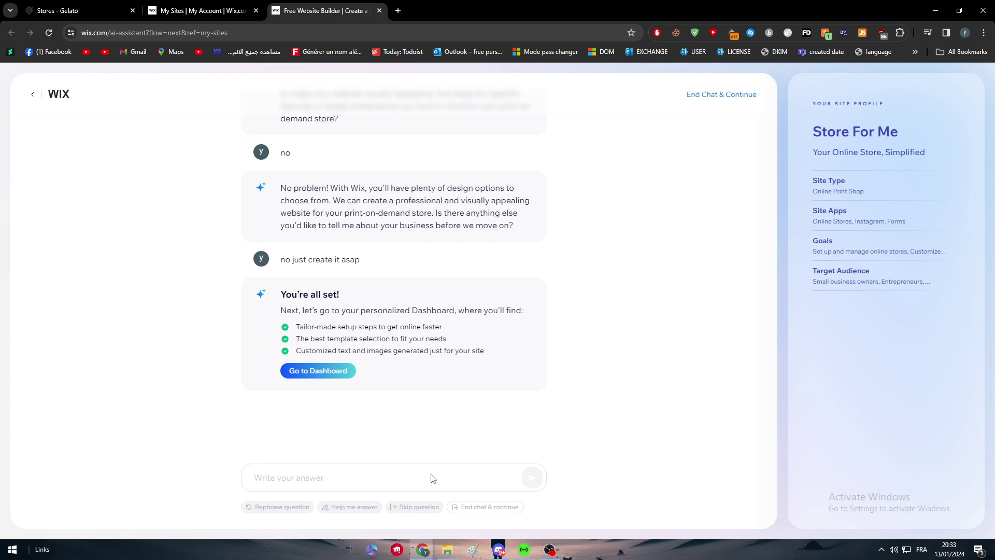
left_click(343, 376)
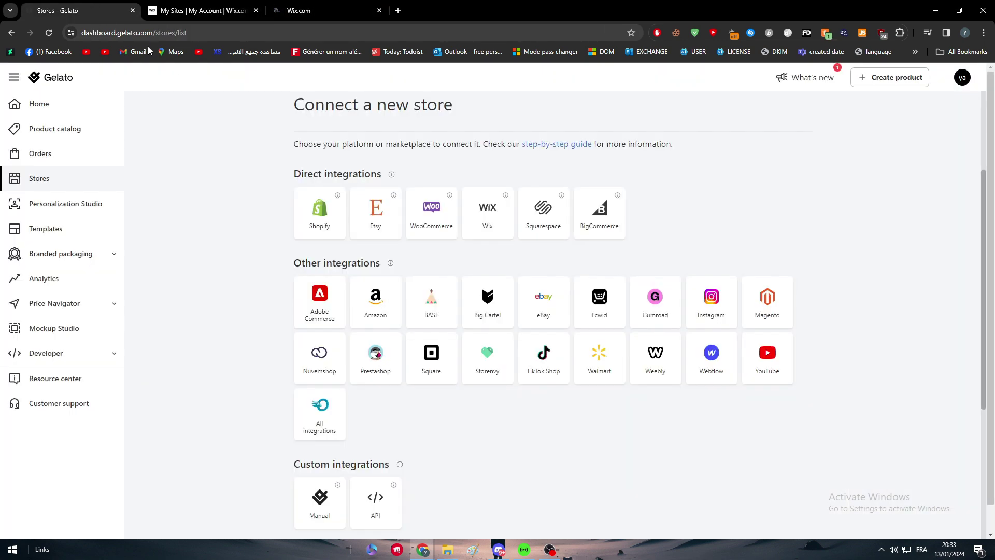
Open Store for Me from Wix's sites list, then start the Wix integration again in Gelato.
left_click(202, 11)
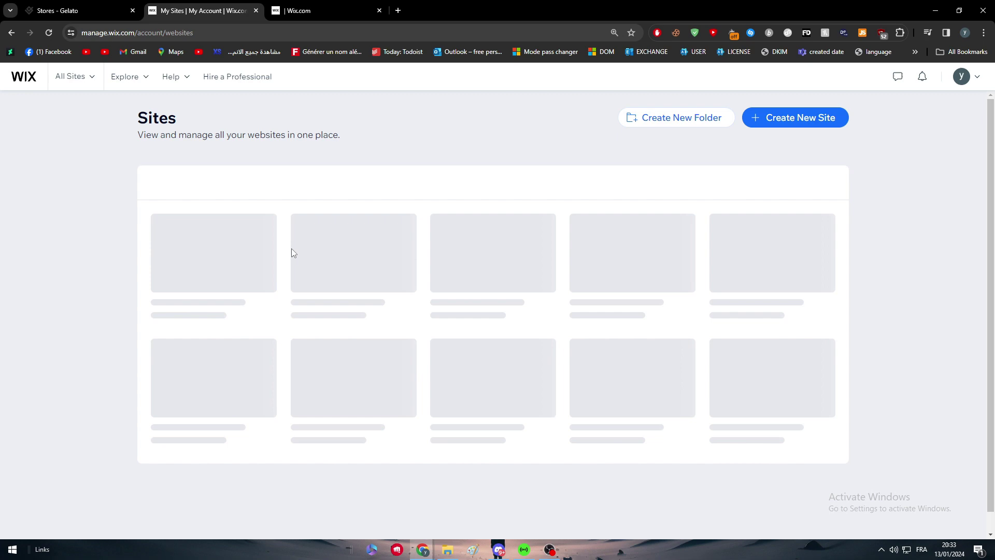
scroll(231, 311, "down", 2)
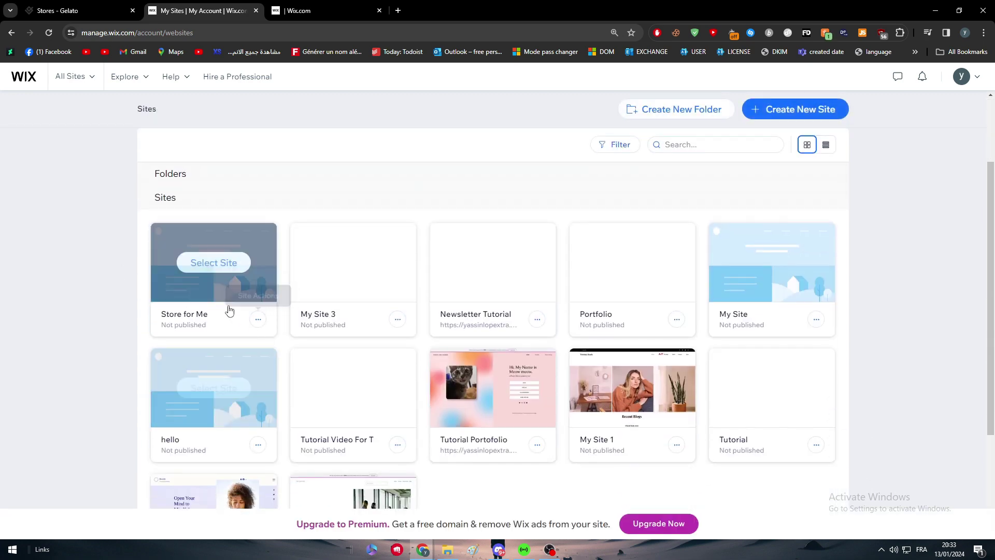
left_click(332, 11)
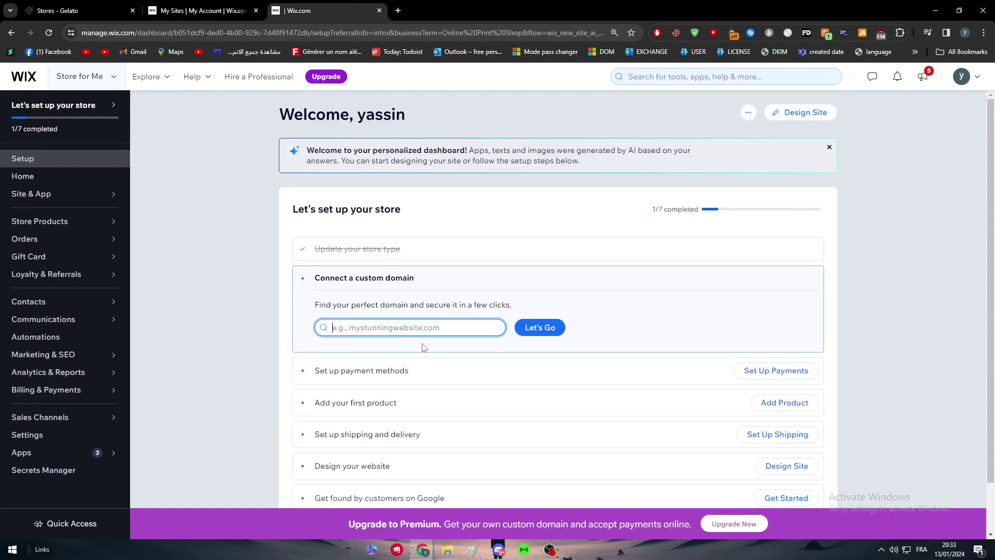
key("ctrl+1")
left_click(485, 217)
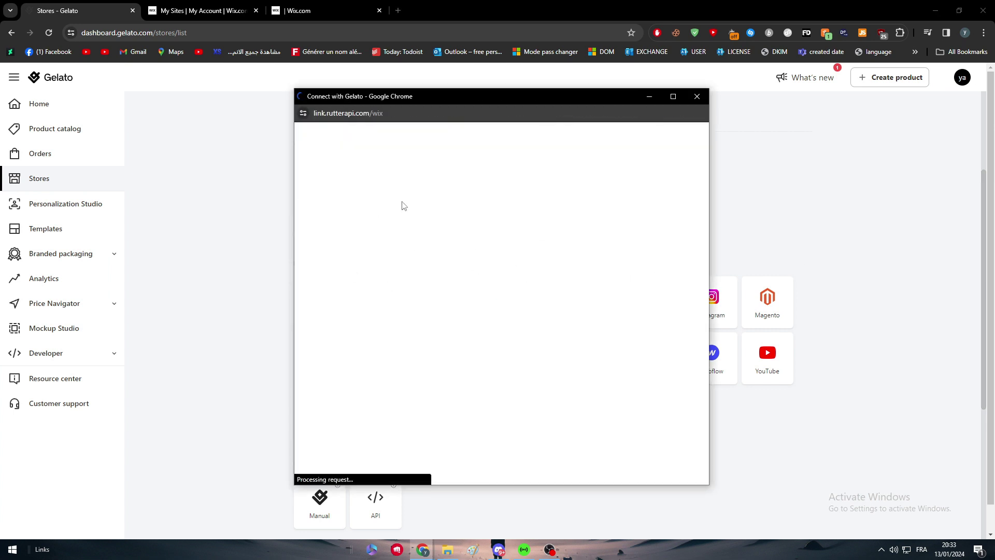
Select the Store for Me site, agree to Gelato's permissions, and close the completed authentication window.
left_click_drag(531, 96, 512, 95)
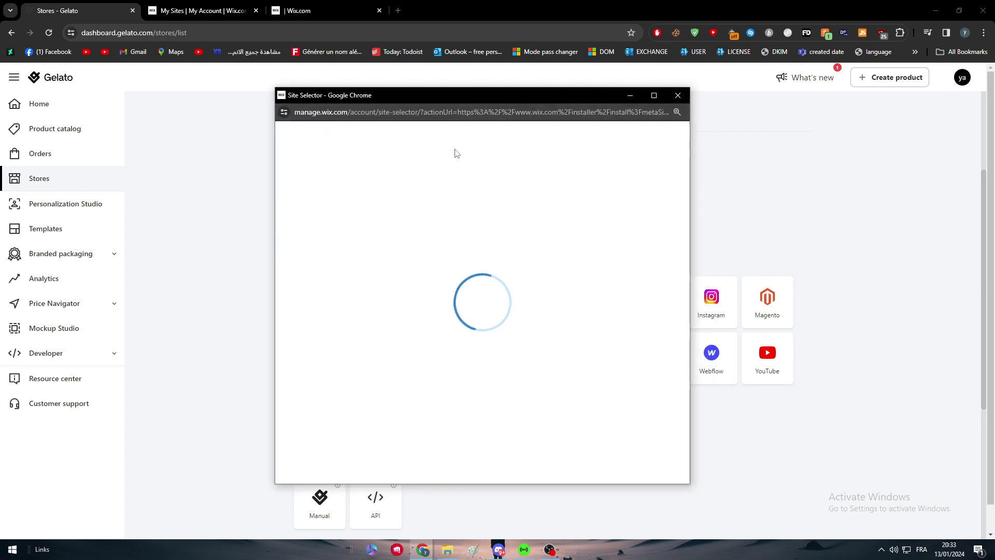
left_click(469, 224)
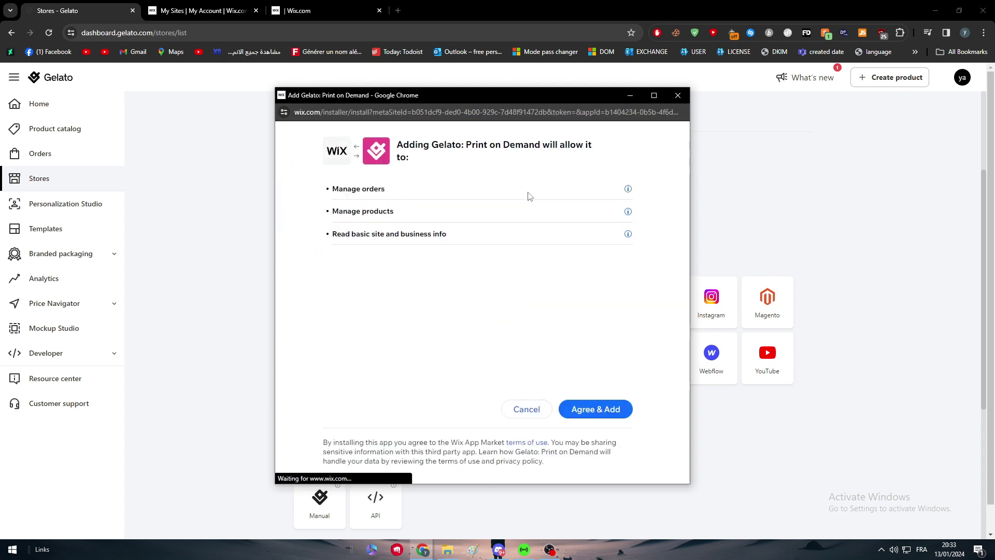
left_click(595, 409)
left_click_drag(438, 96, 491, 99)
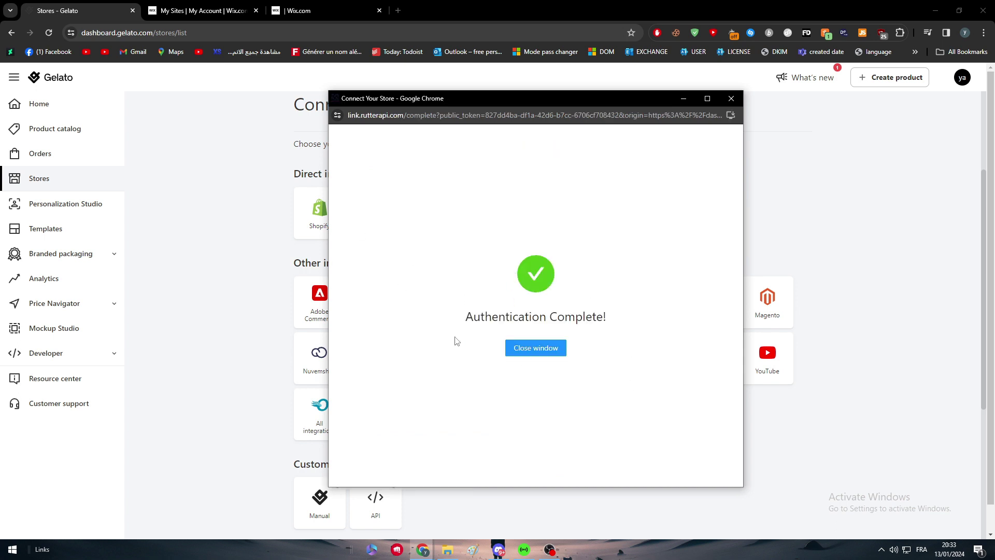
left_click(556, 354)
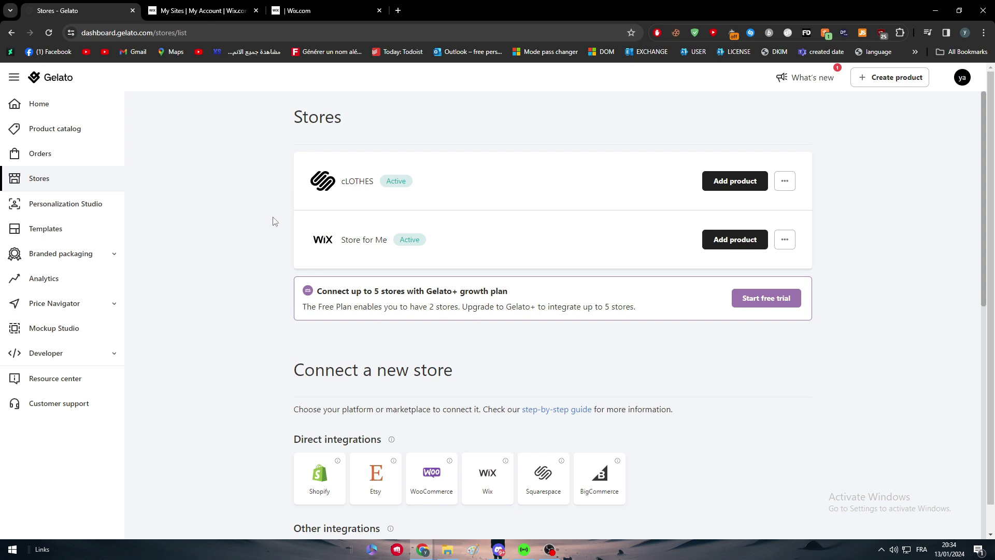
left_click(879, 82)
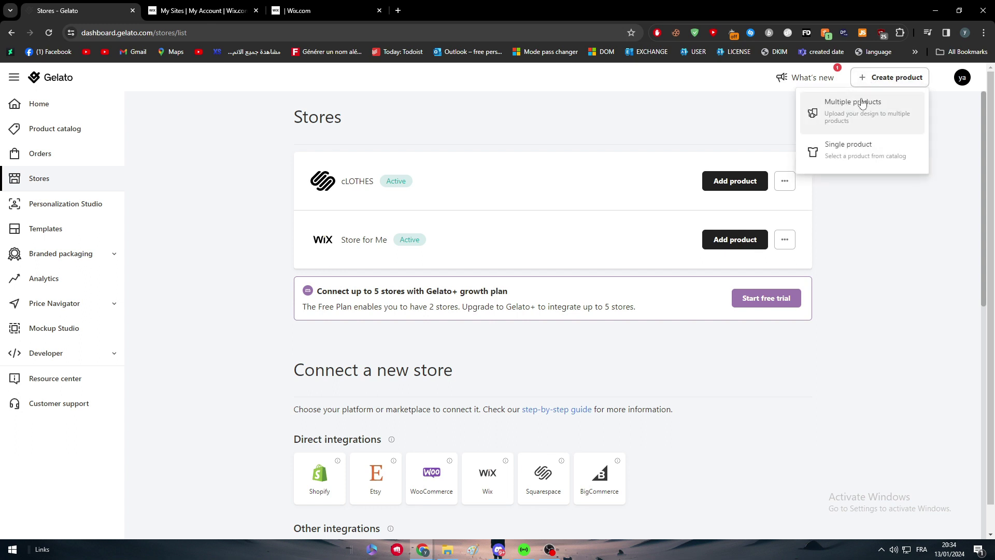
left_click(854, 148)
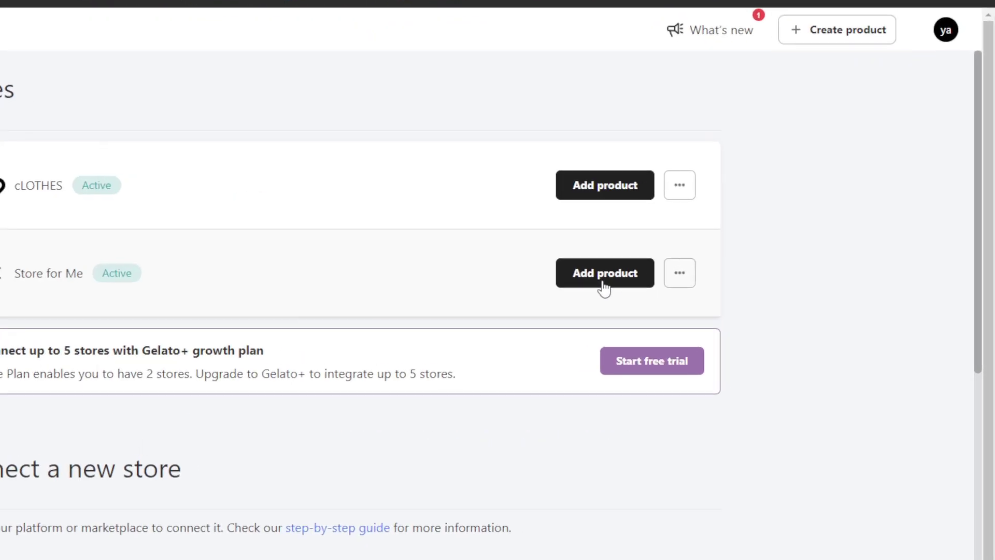
Choose Single product from Store for Me's Add product menu to reach the catalog.
left_click(603, 280)
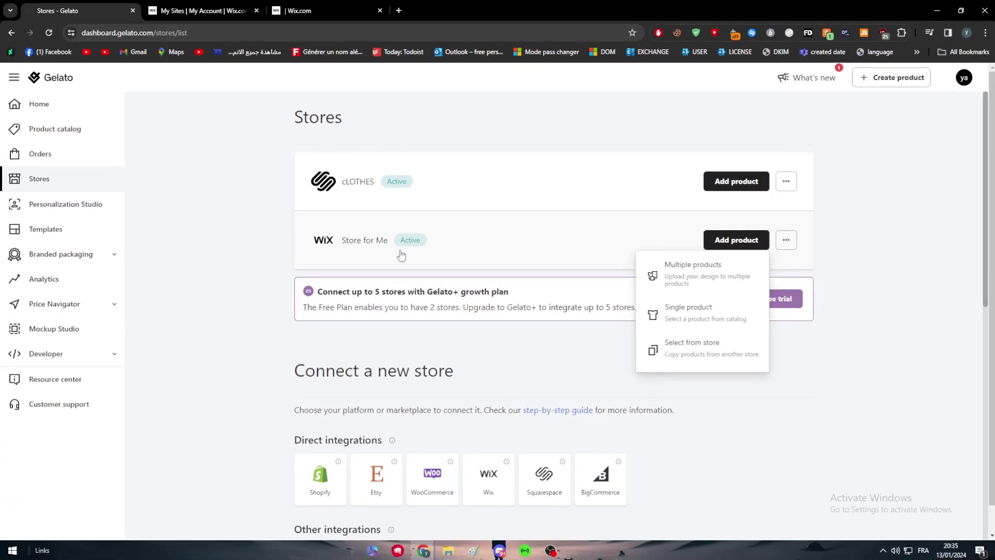
left_click(701, 317)
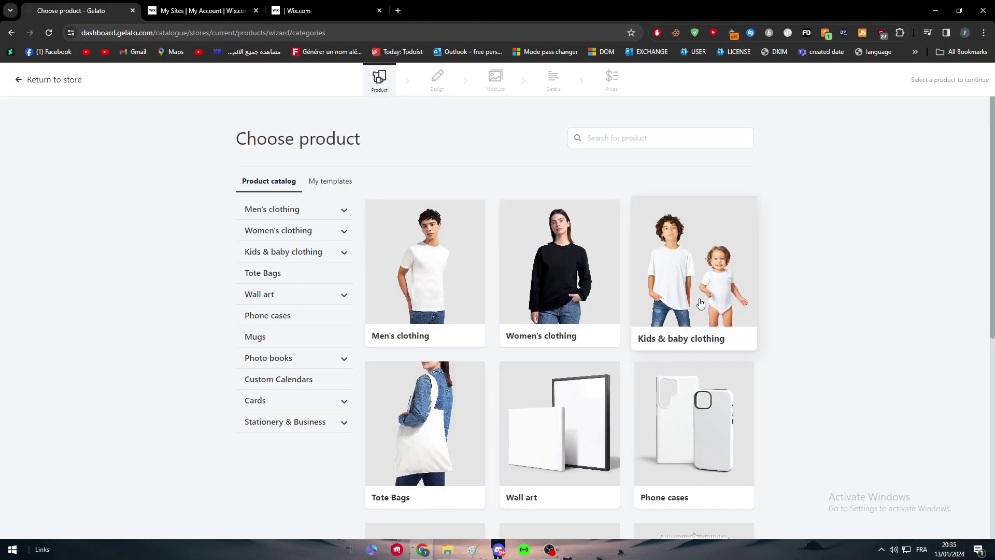